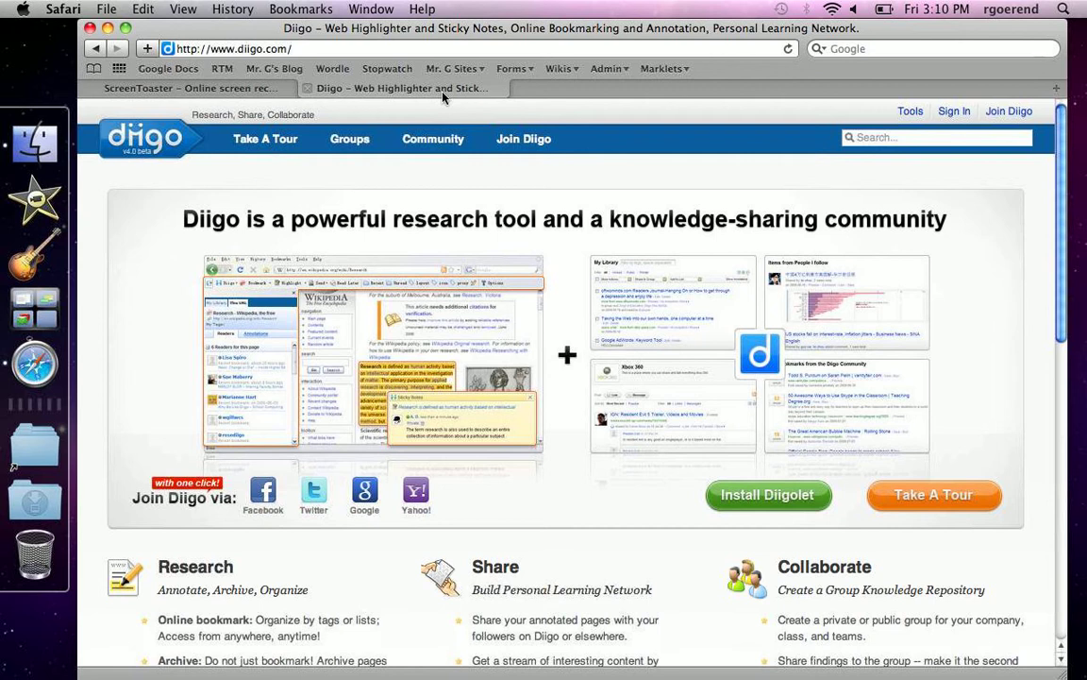
Sign in to Diigo with the account's username and password.
click(946, 112)
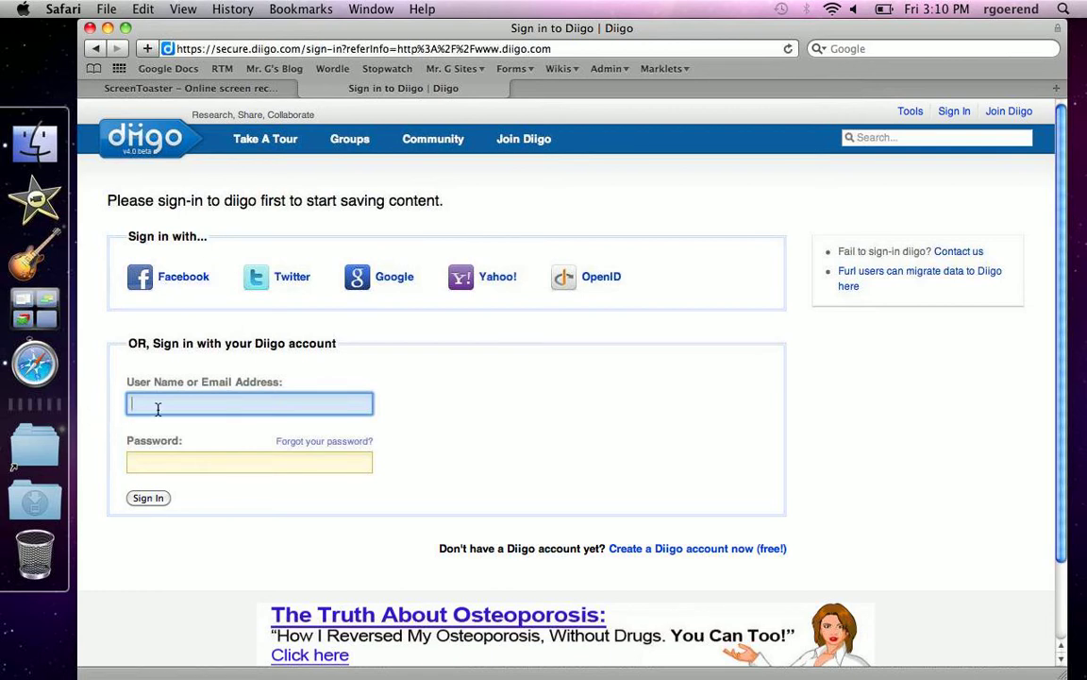
text(ystys)
click(238, 467)
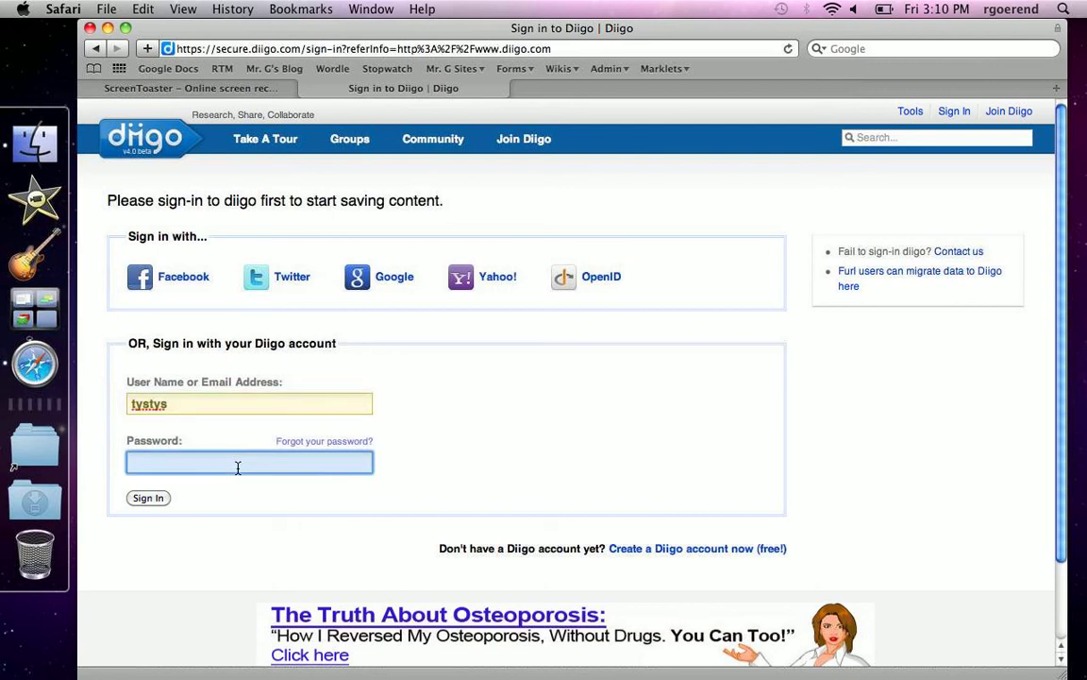
text(•••••)
click(146, 498)
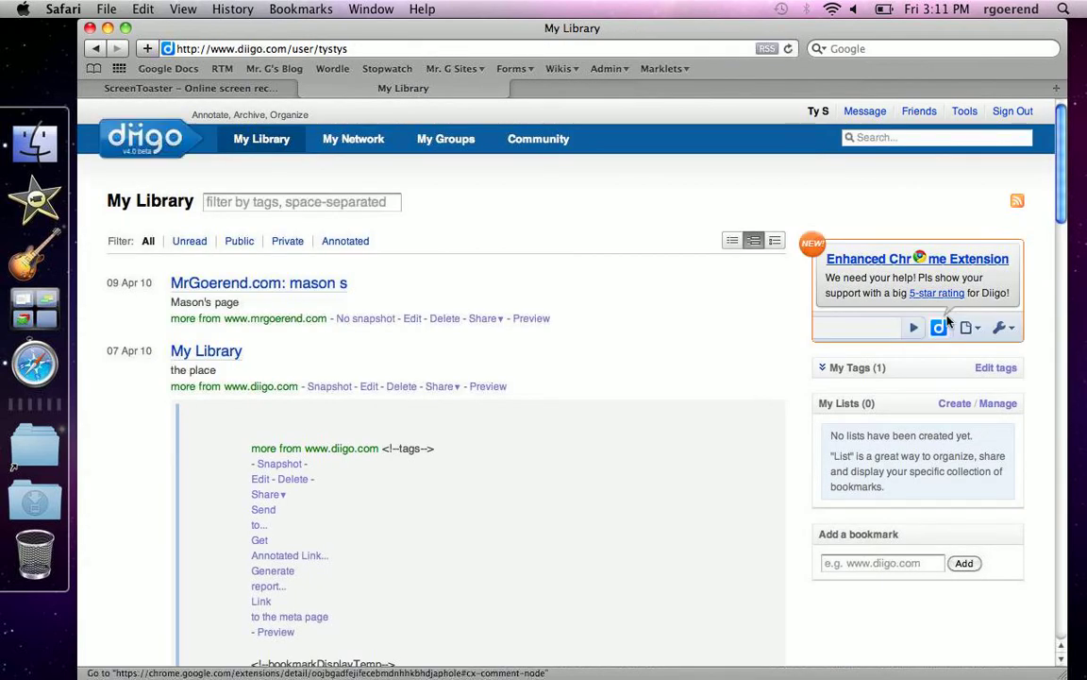
Add the Diigolet bookmarklet from Diigo's Tools page to Safari's bookmarks bar, named Diigolet.
click(968, 111)
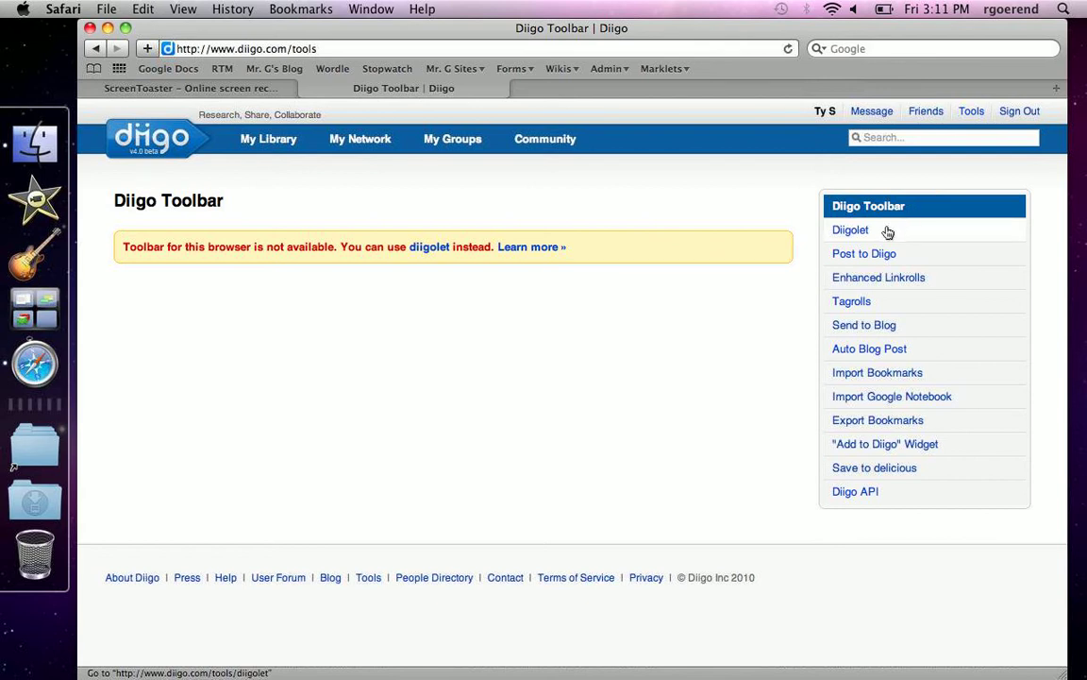
click(887, 232)
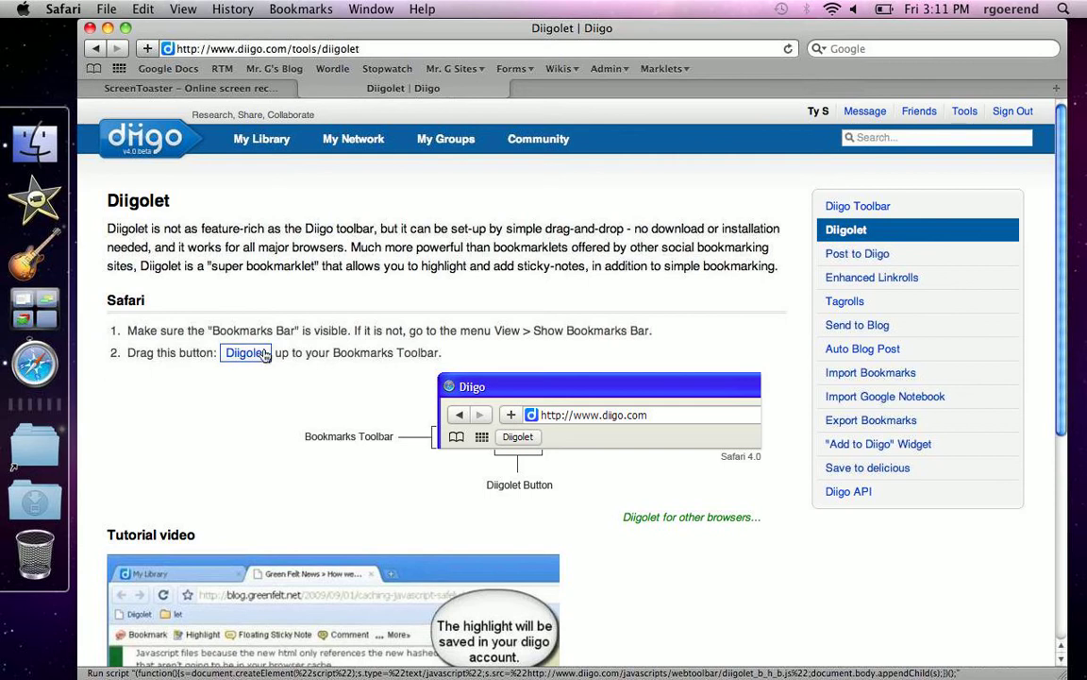
drag(265, 353, 775, 68)
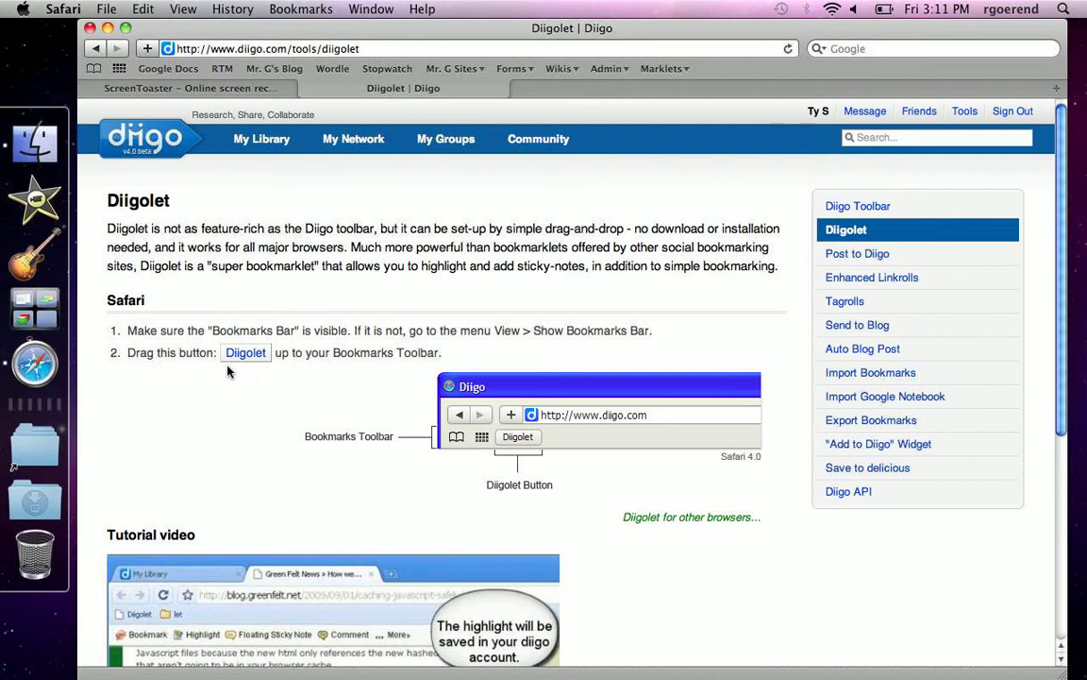
drag(244, 354, 808, 72)
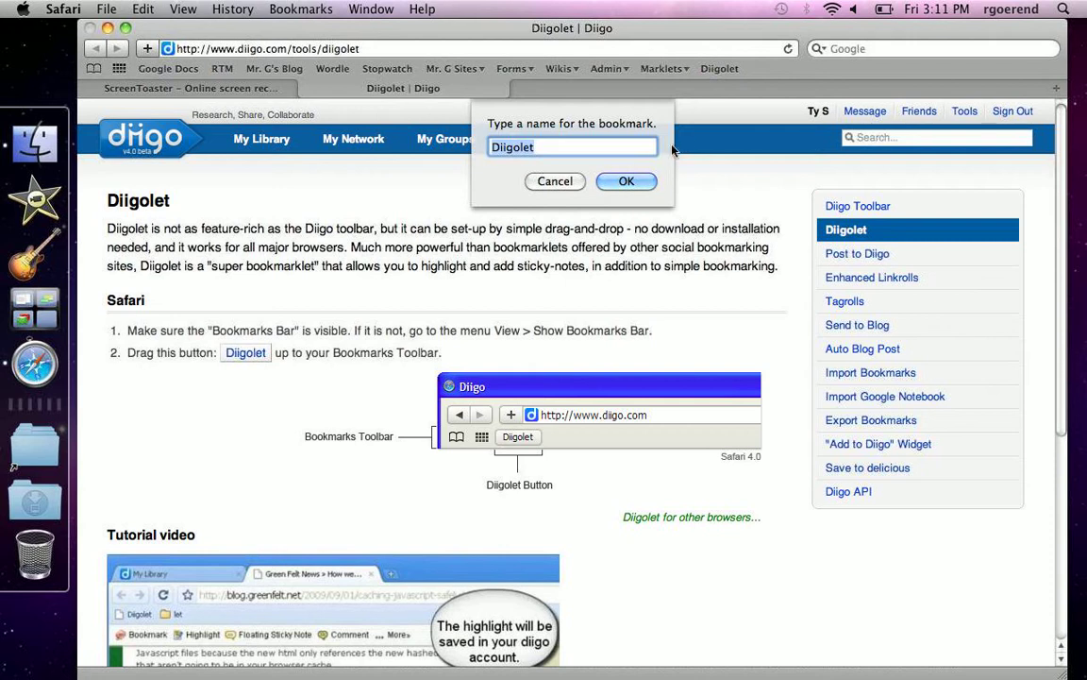
click(640, 180)
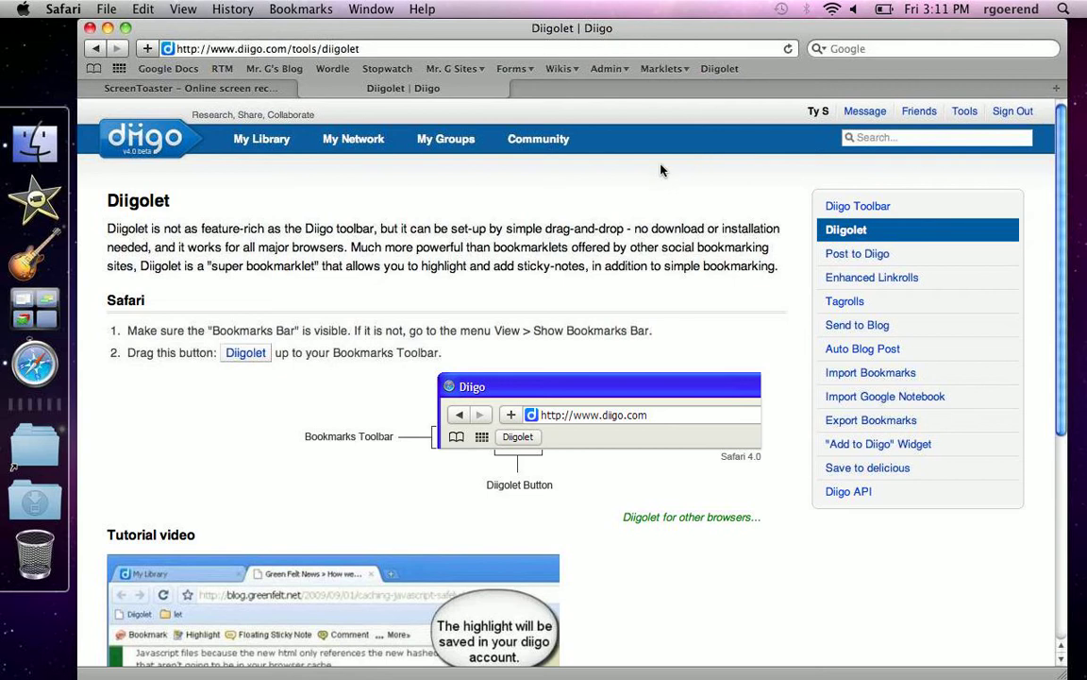
Load the Diigolet toolbar on the page, show its options list, and open a new tab.
click(727, 70)
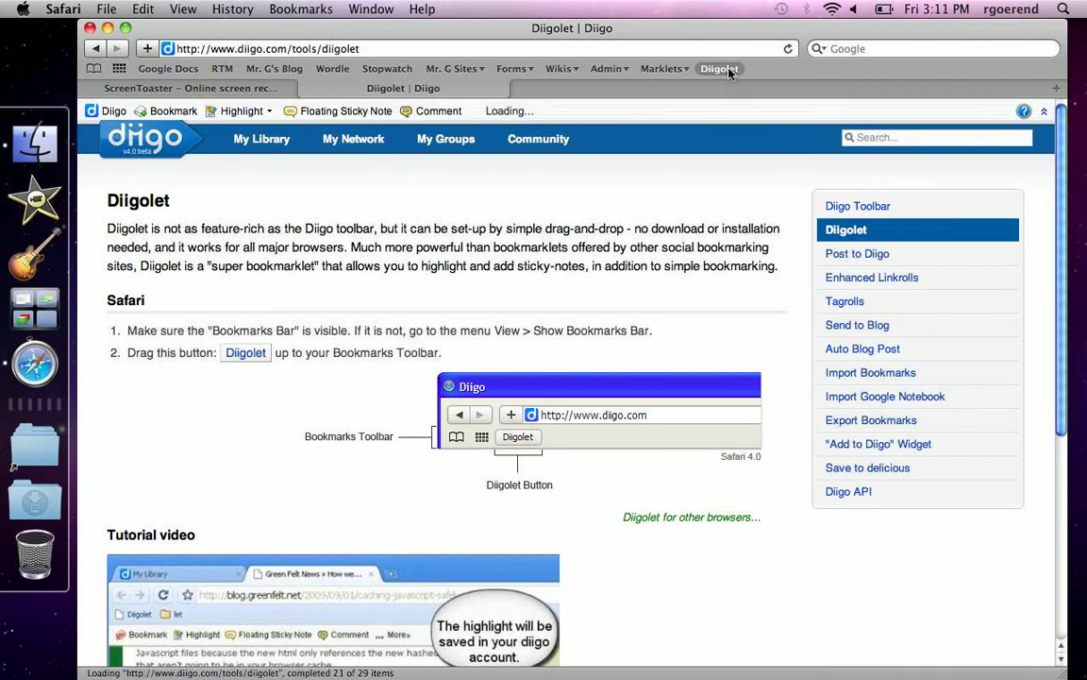
click(113, 111)
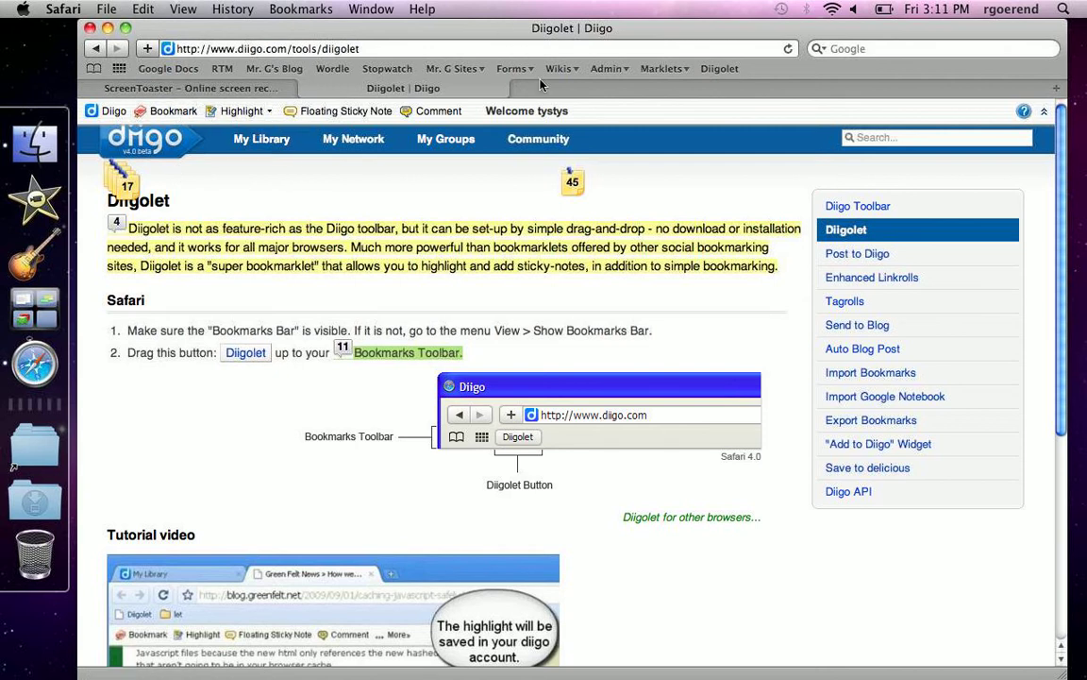
key(super+t)
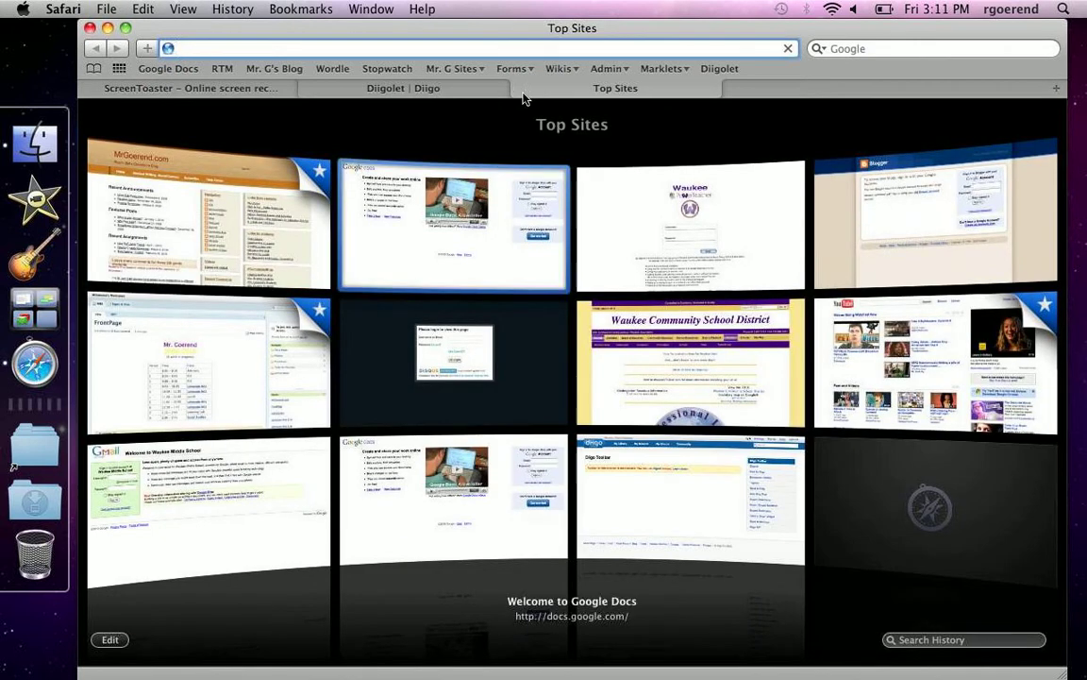
Bookmark the Google Docs page via Diigolet with the description 'google'.
click(389, 220)
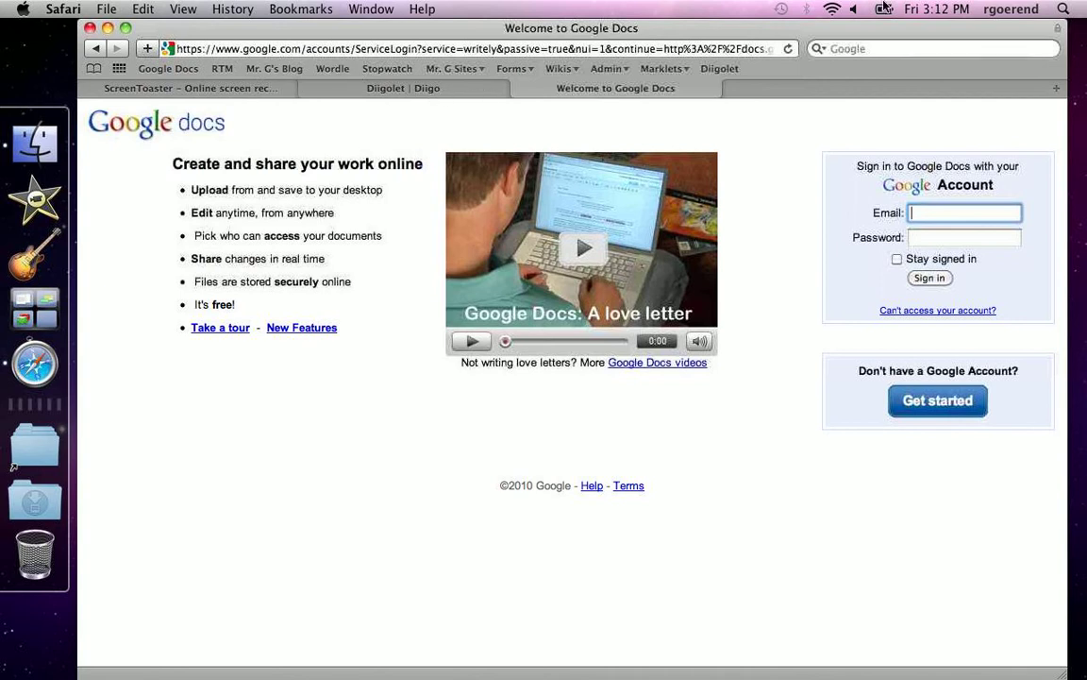
click(728, 78)
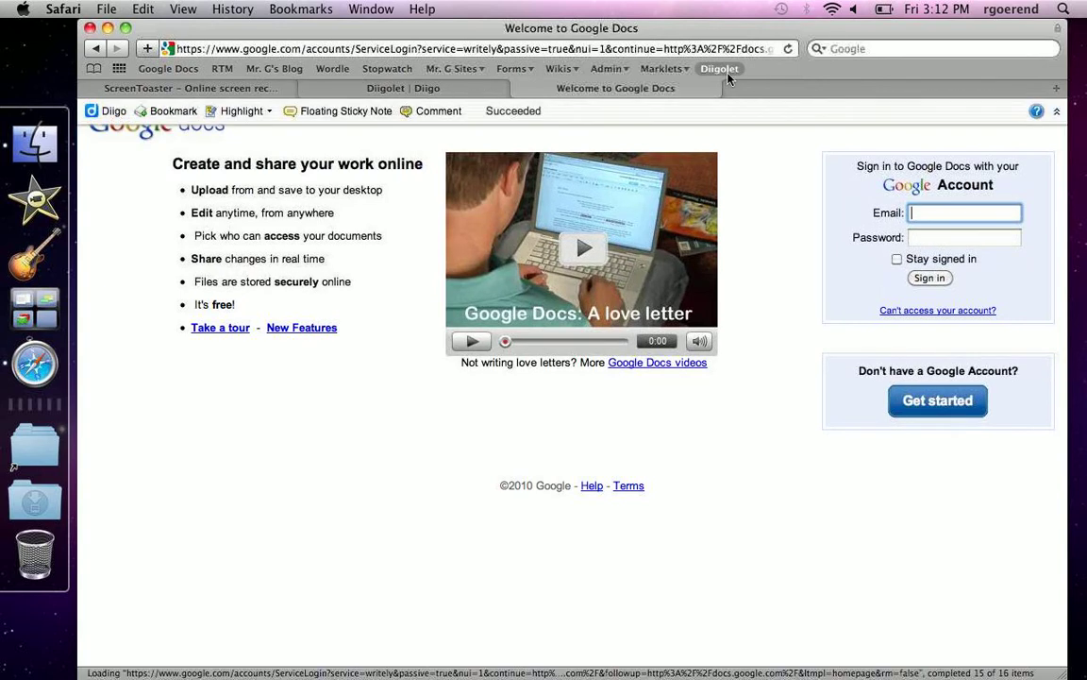
click(170, 110)
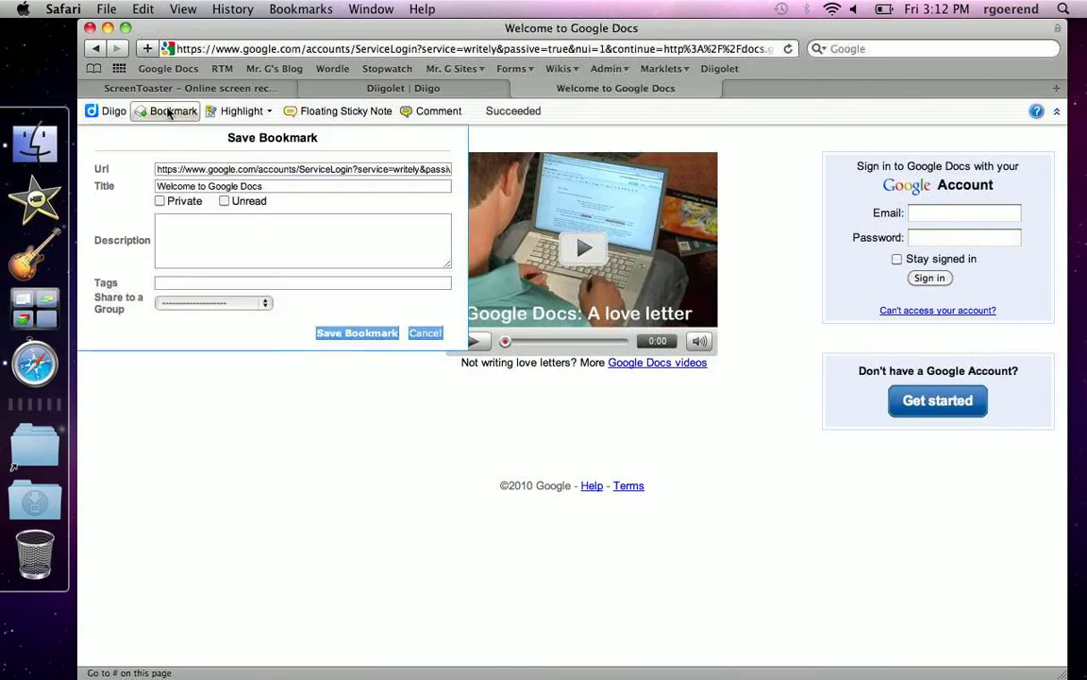
click(274, 240)
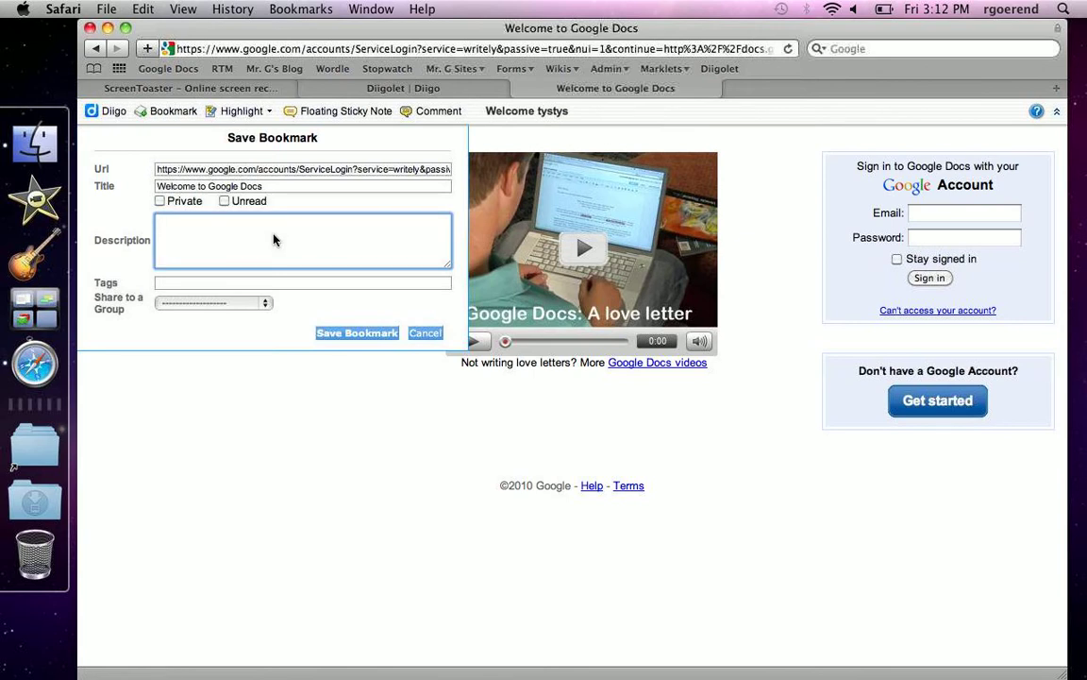
text(google)
click(331, 335)
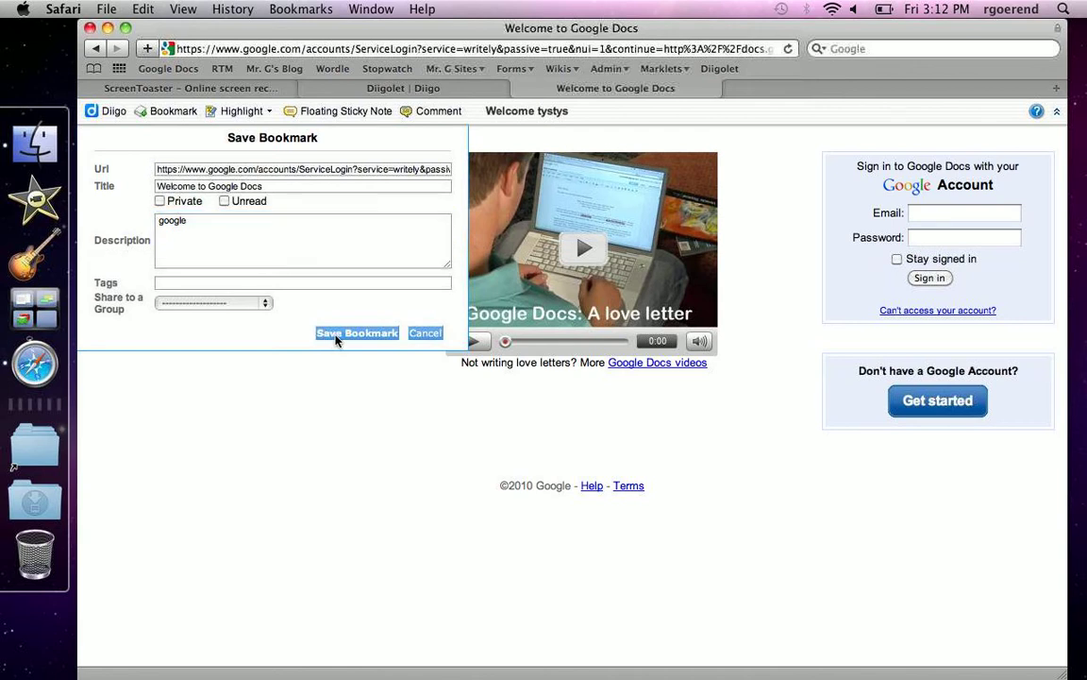
Return to the Diigolet tab, open My Library, and load Diigolet on it.
click(326, 87)
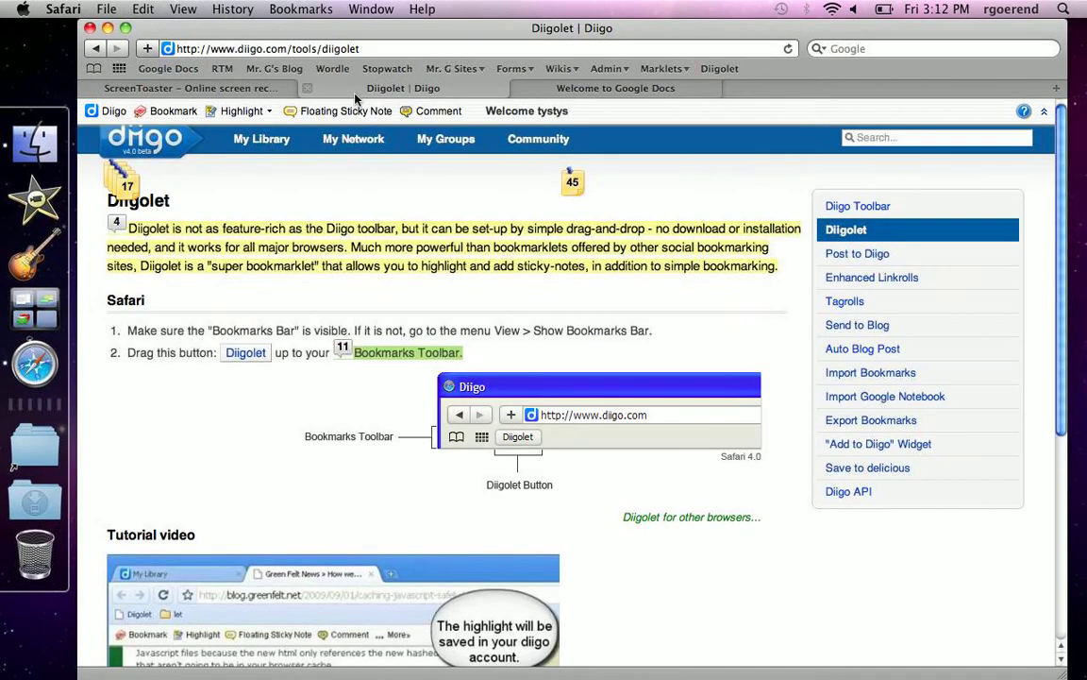
click(269, 143)
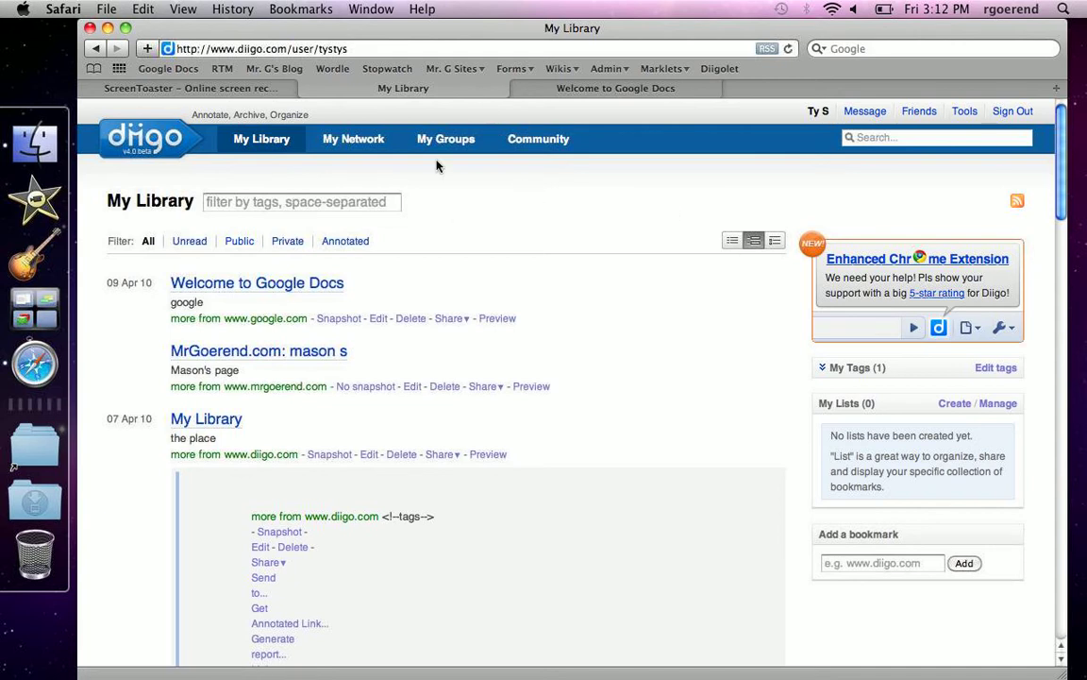
click(719, 69)
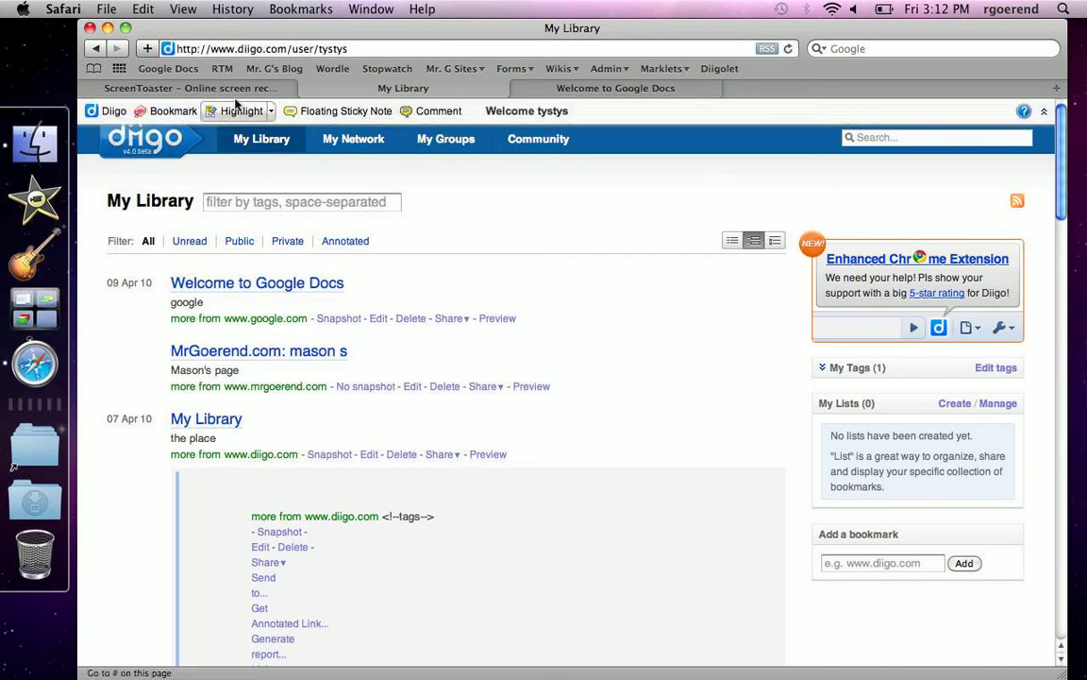
Highlight the 'google' description line of Welcome to Google Docs in green.
click(269, 110)
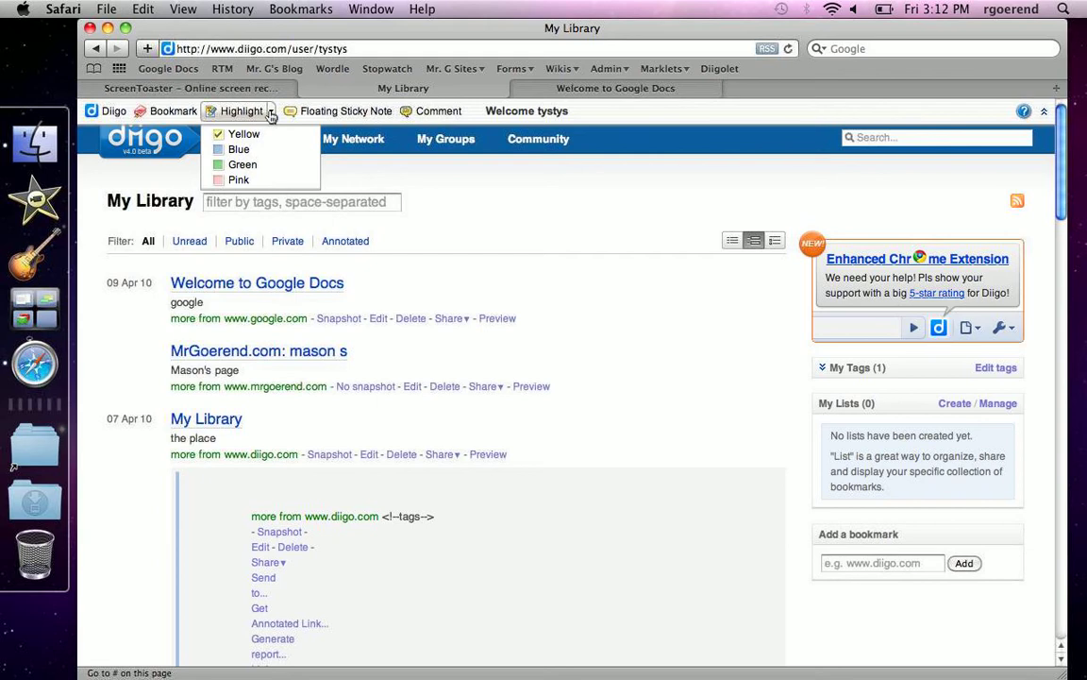
click(294, 166)
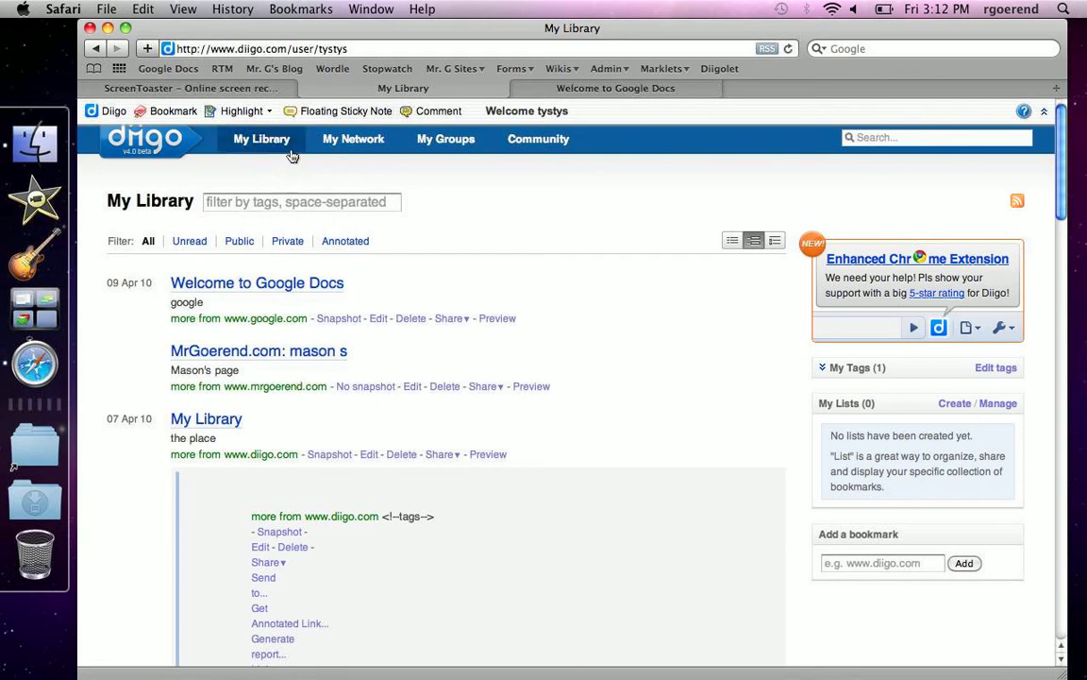
click(240, 111)
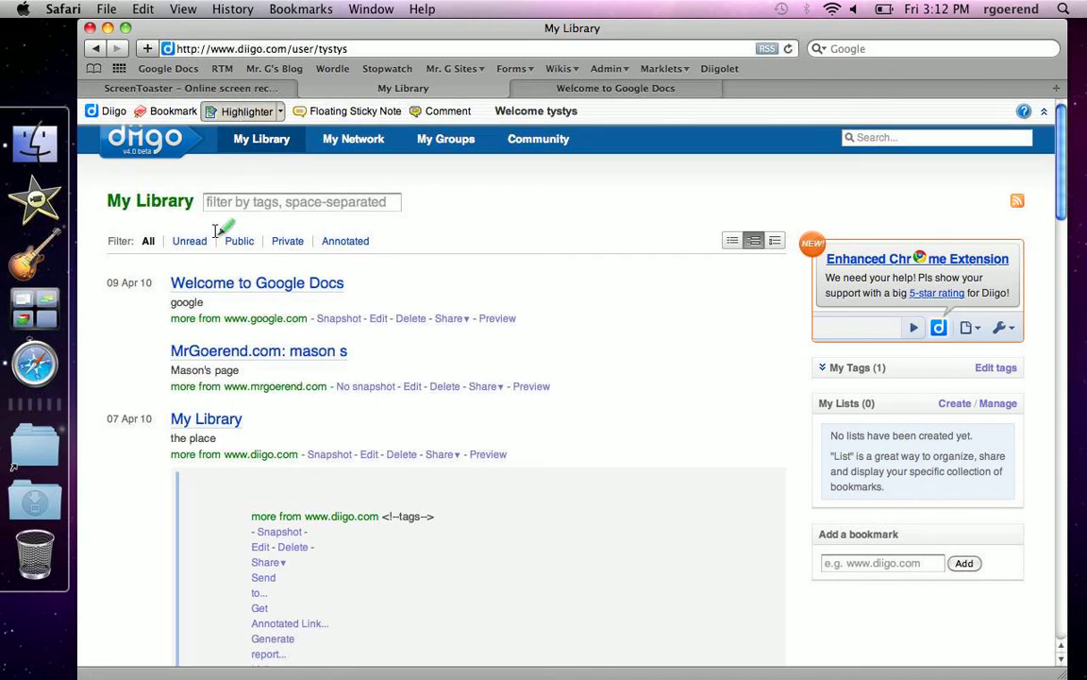
drag(170, 306, 539, 326)
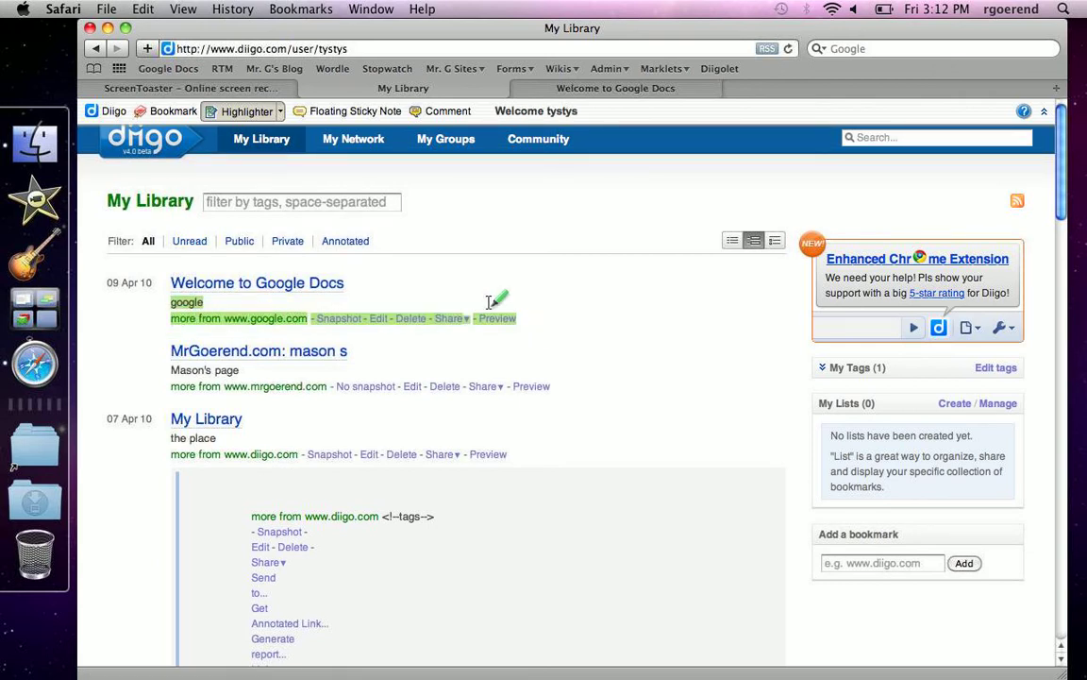
click(182, 288)
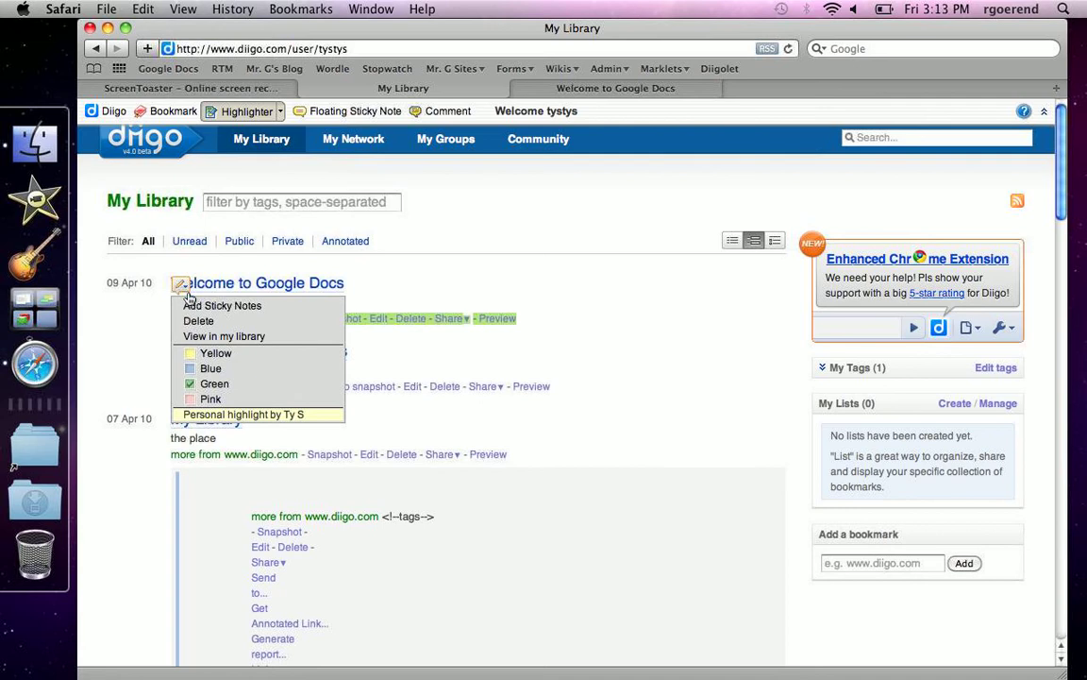
Post a private sticky note reading 'Hi' on the green highlight.
click(233, 312)
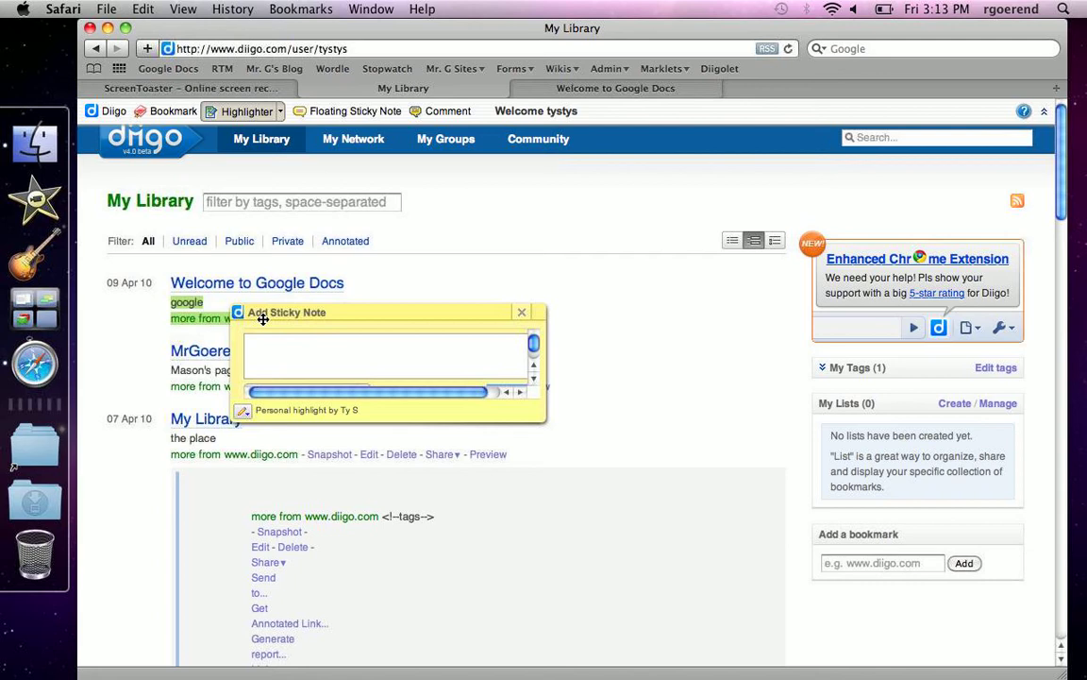
click(311, 352)
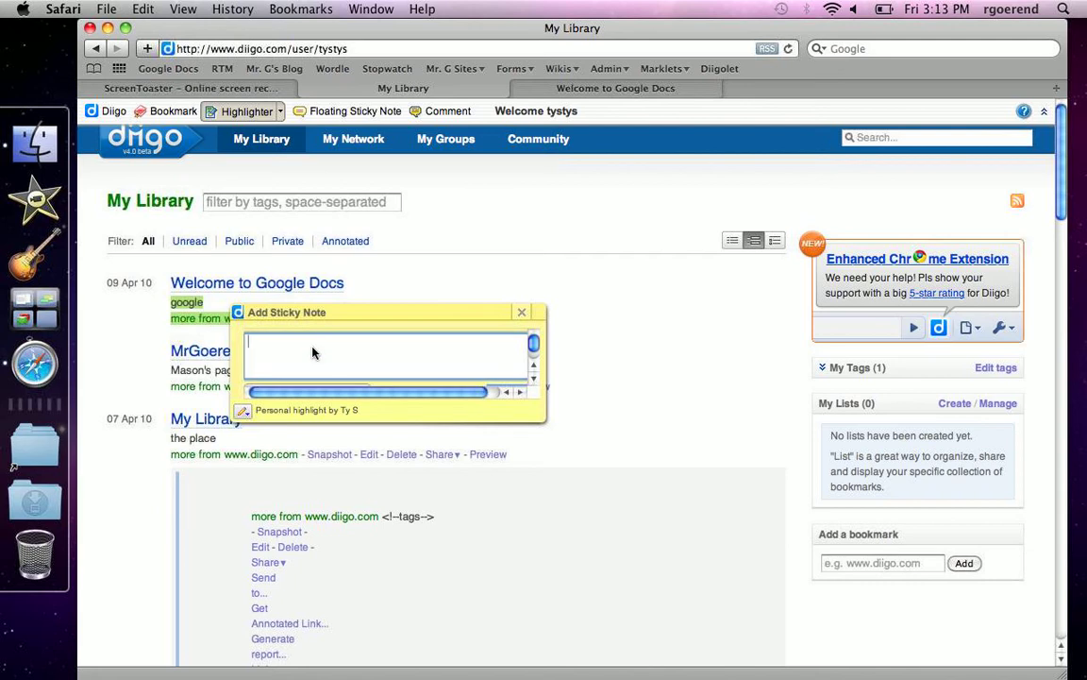
text(Hi)
click(535, 350)
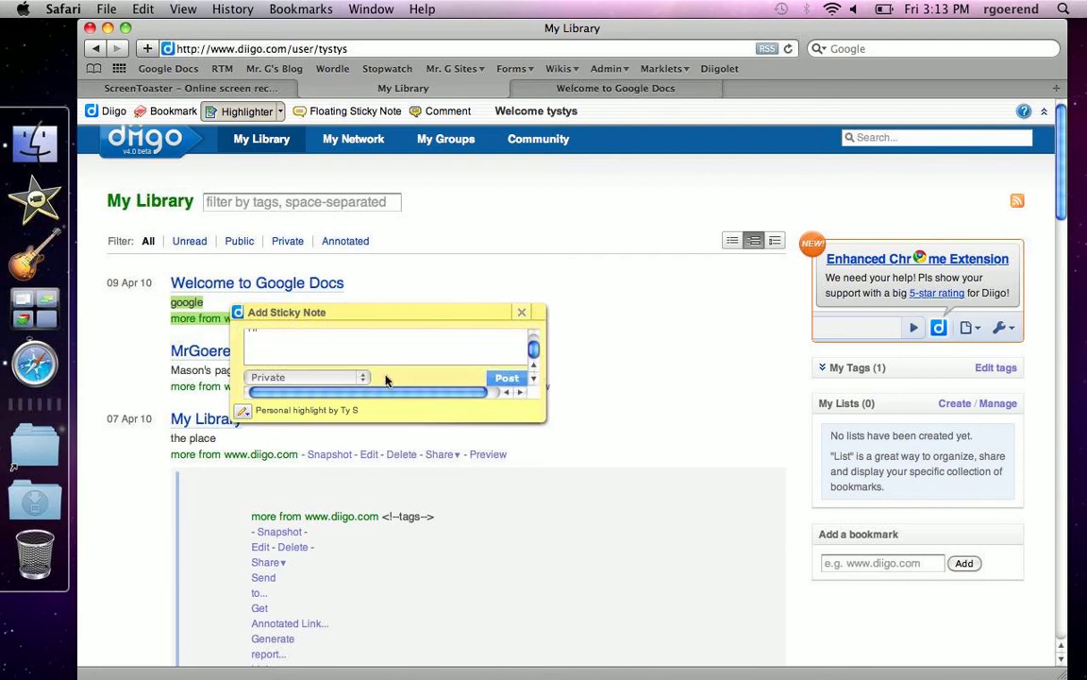
click(363, 382)
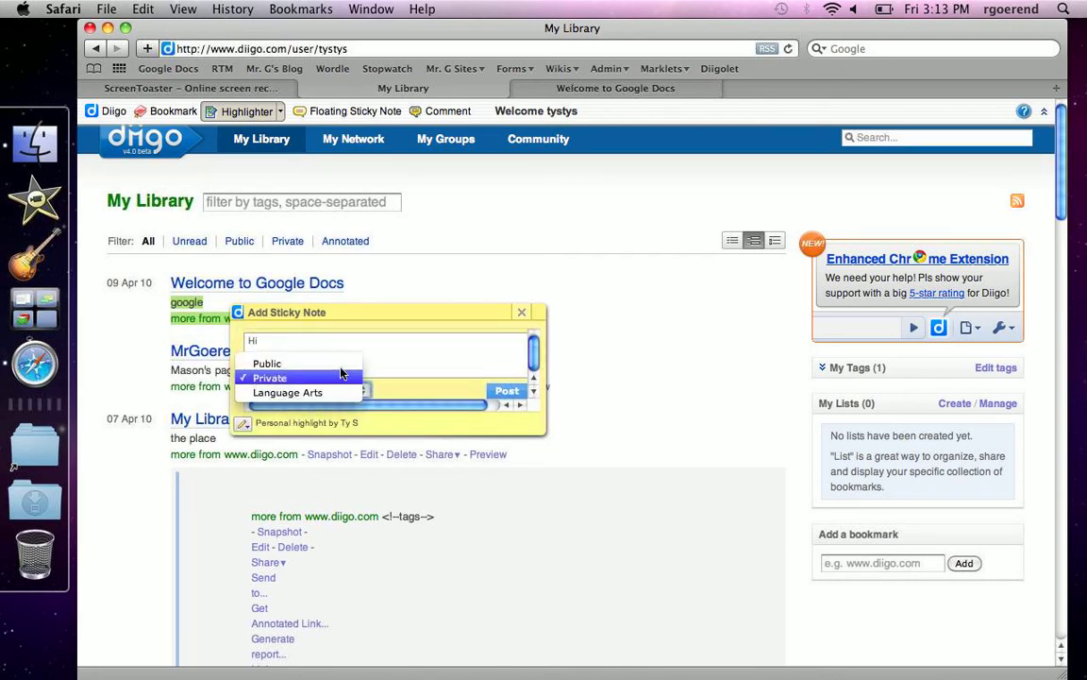
click(343, 382)
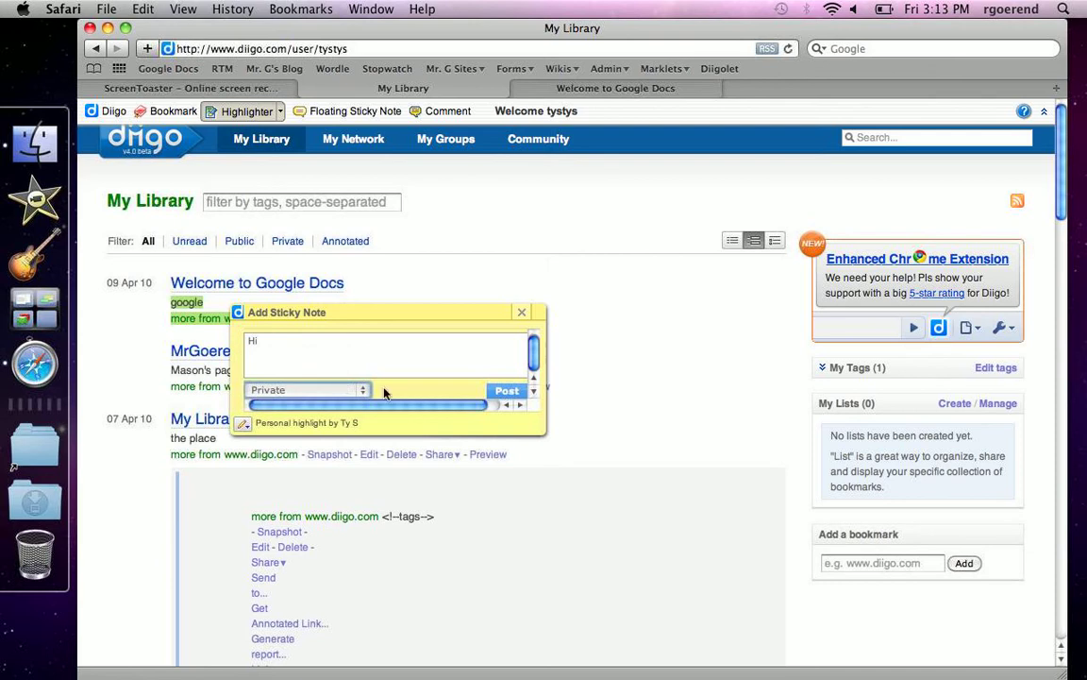
click(501, 393)
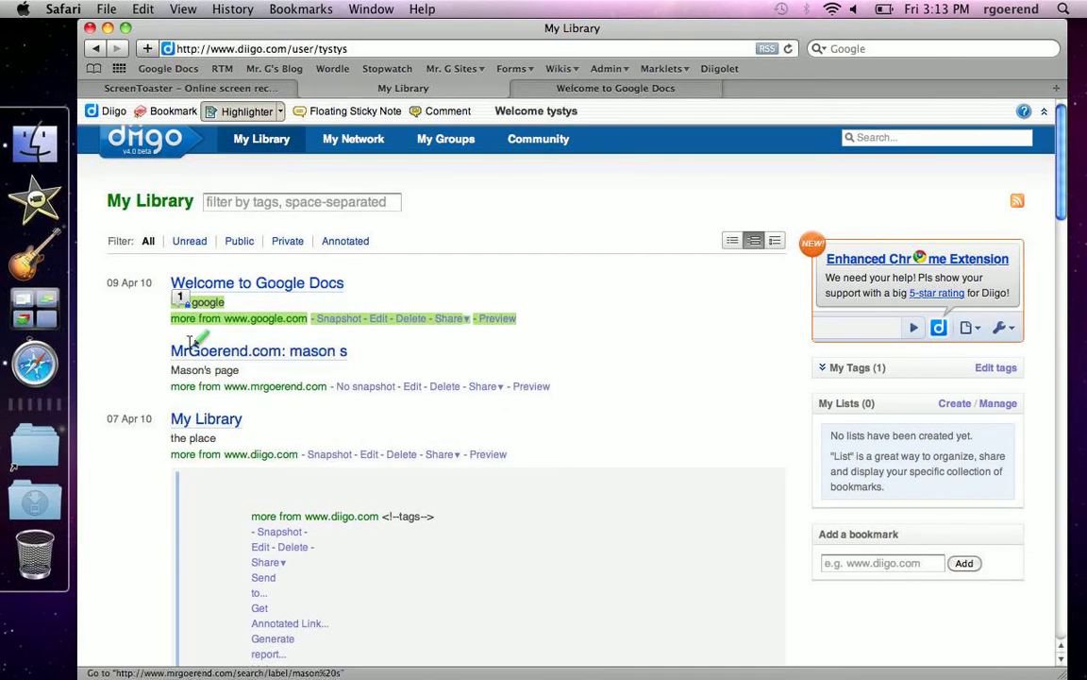
Post a second private note 'hi' on the highlight, then switch to the ScreenToaster tab.
click(177, 300)
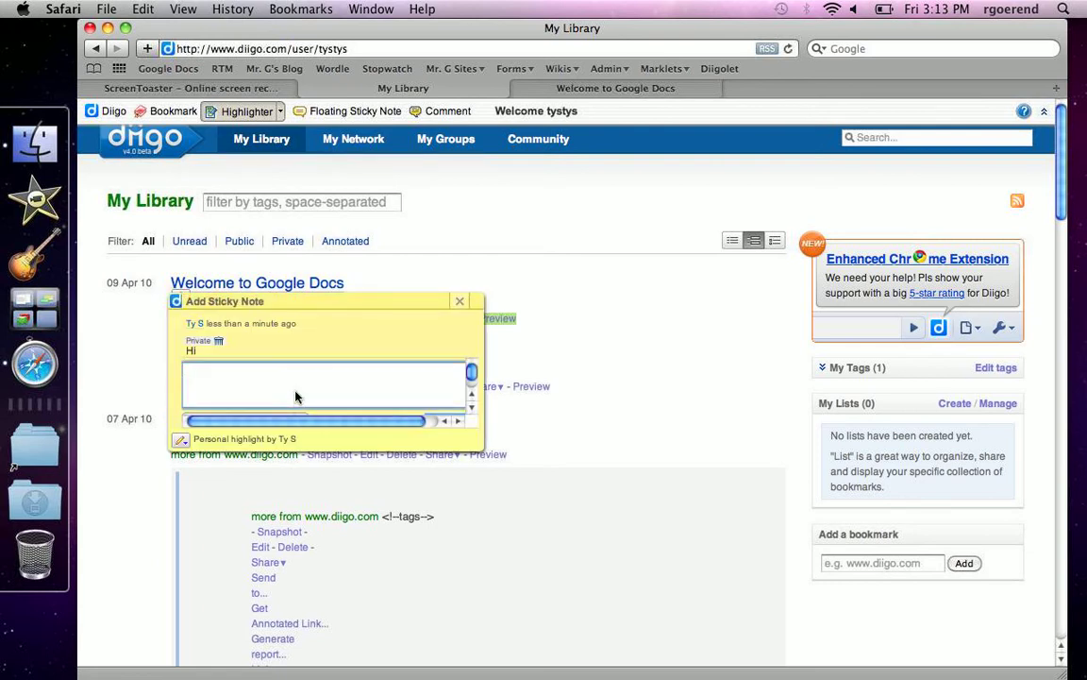
text(hi)
key(Return)
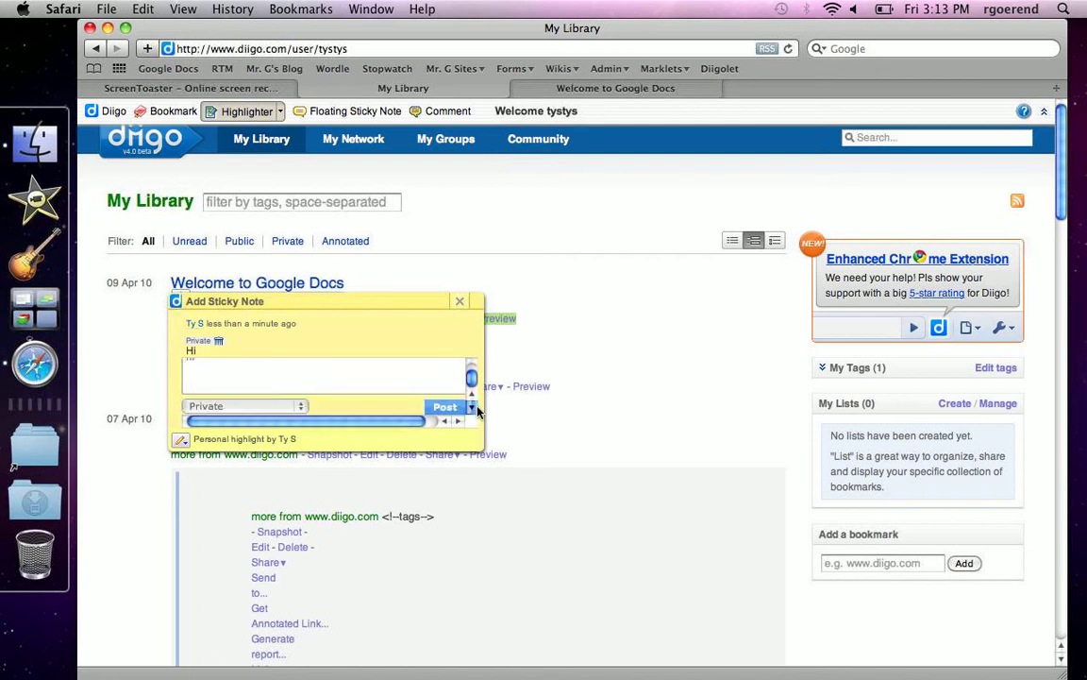
click(302, 406)
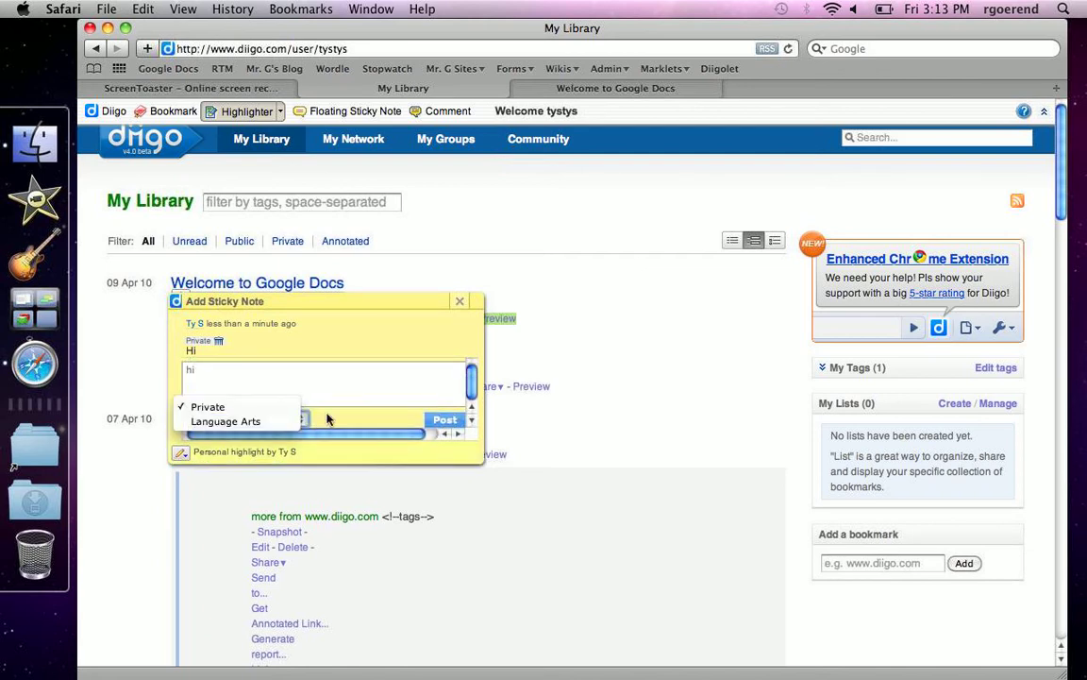
click(288, 405)
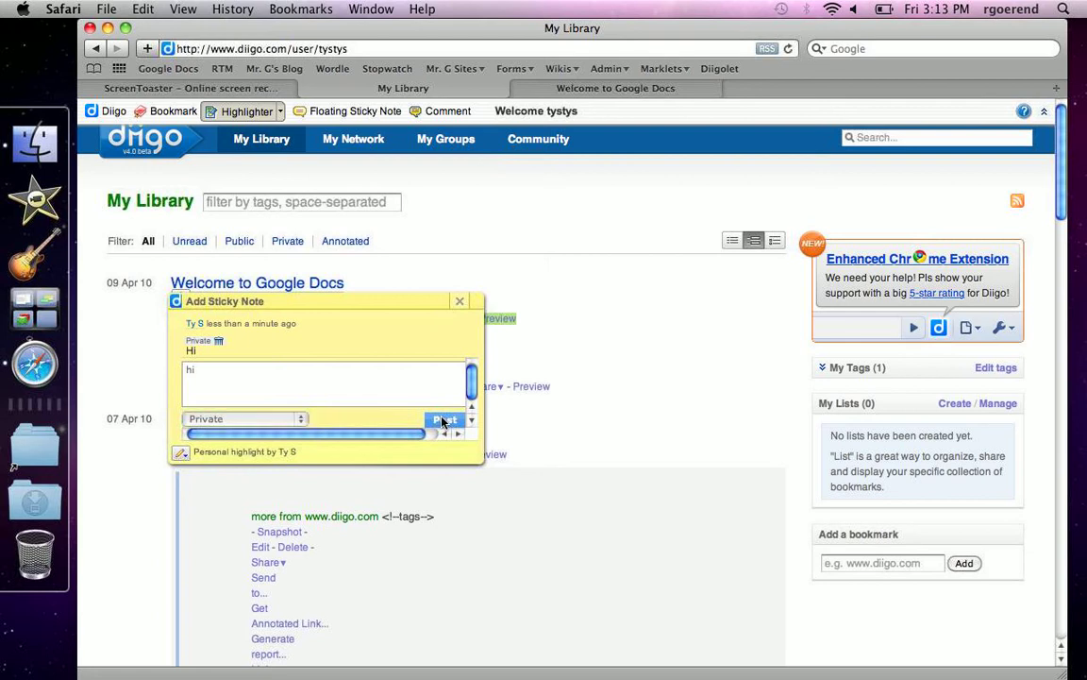
click(443, 420)
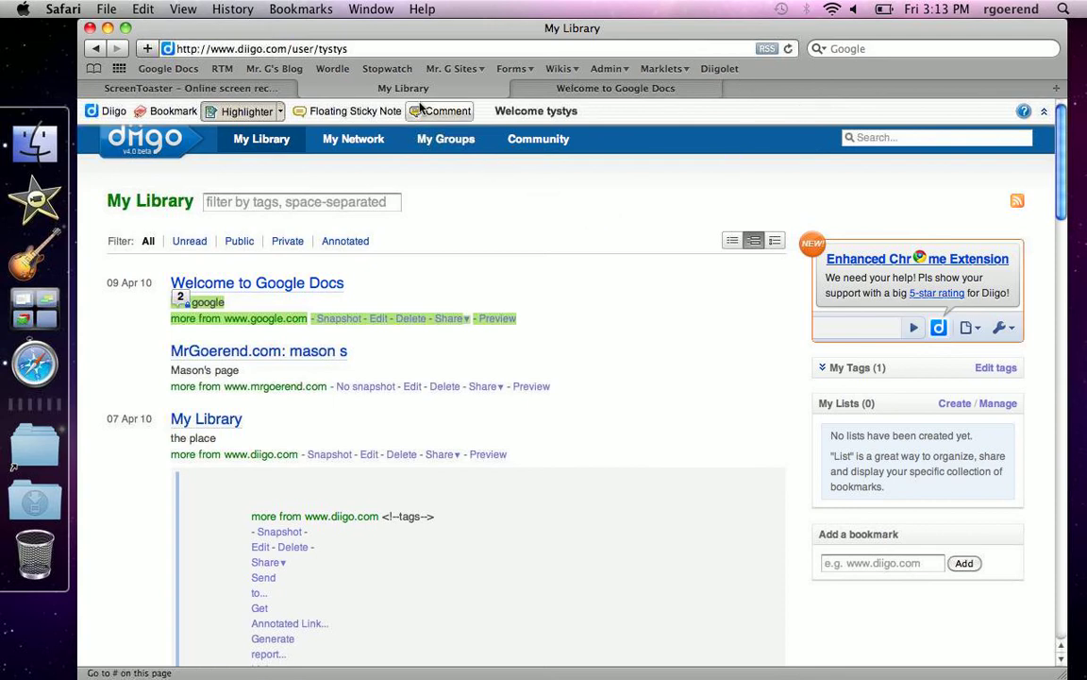
click(237, 88)
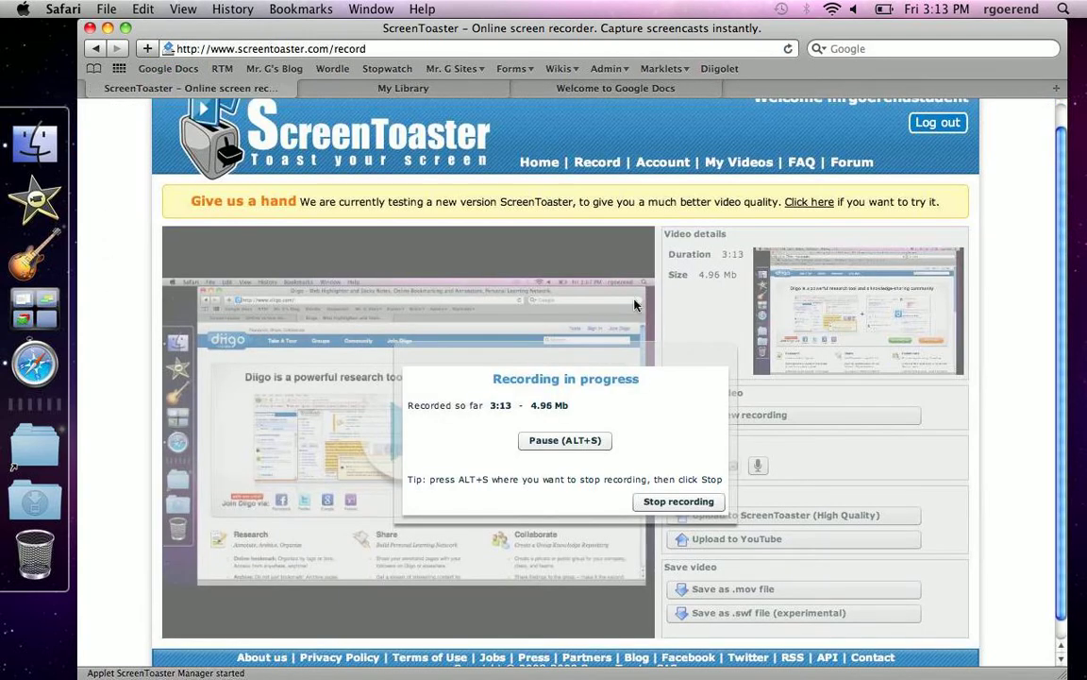